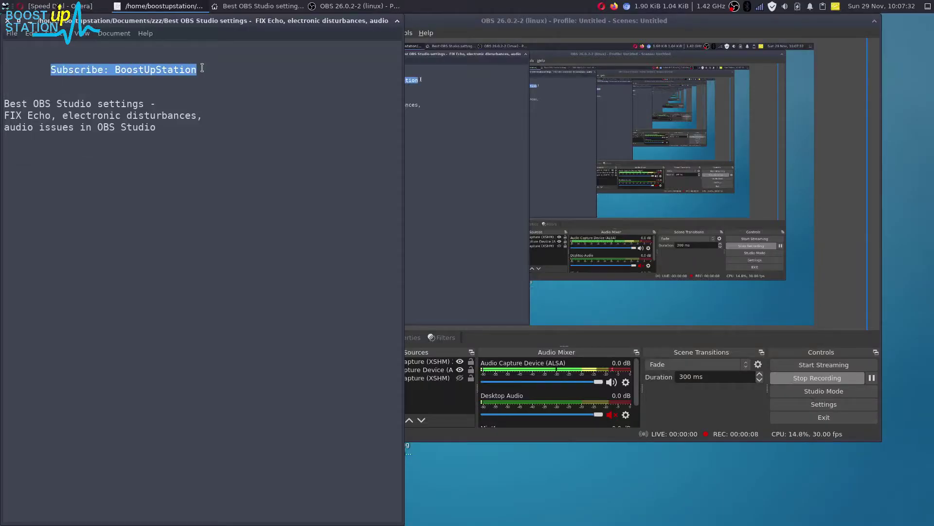
Highlight the title lines 'Best OBS Studio settings' and 'Echo, electronic disturbances', then bring OBS forward.
left_click(71, 102)
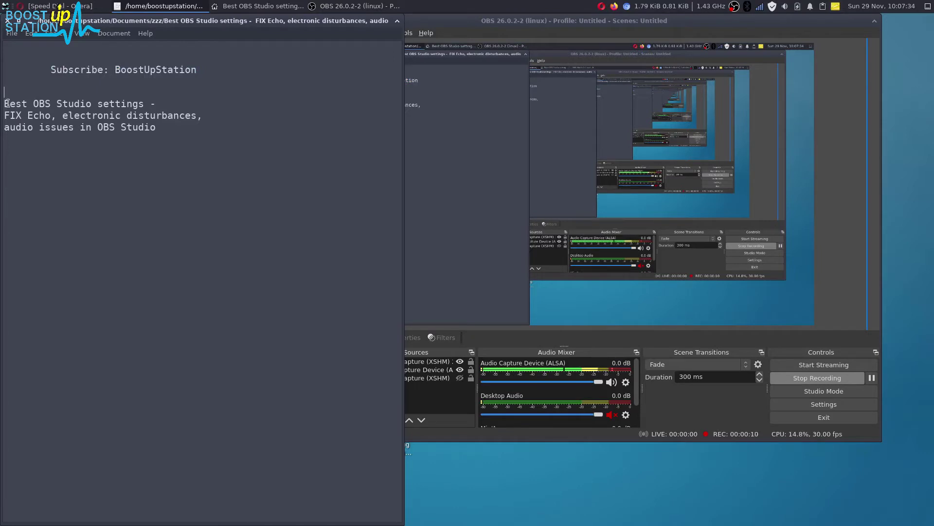
left_click_drag(5, 104, 134, 106)
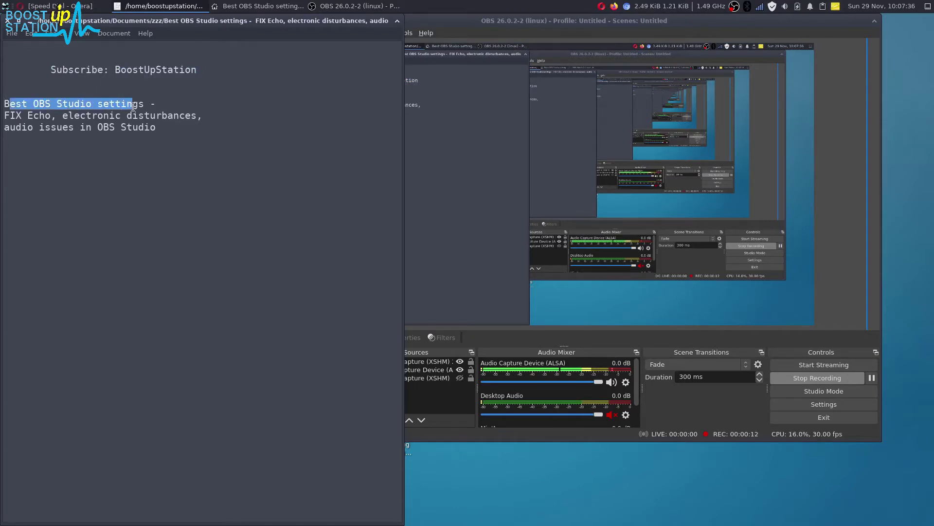
mouse_move(8, 117)
left_mouse_down()
mouse_move(181, 113)
mouse_move(154, 125)
left_mouse_up()
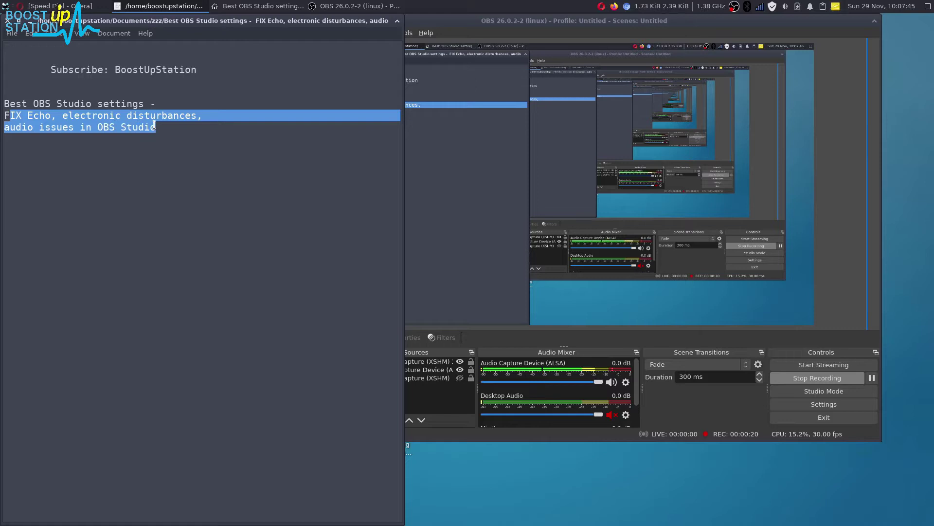
left_click(154, 125)
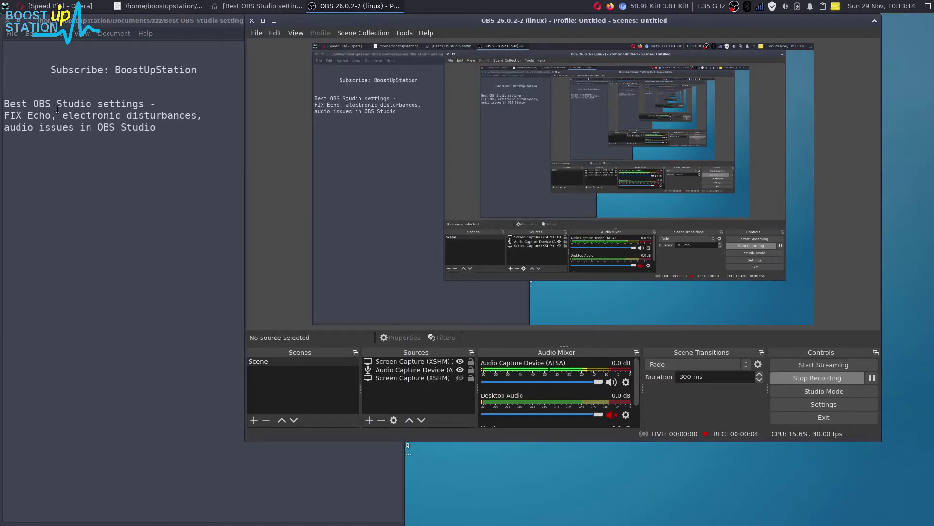
left_click_drag(25, 117, 202, 117)
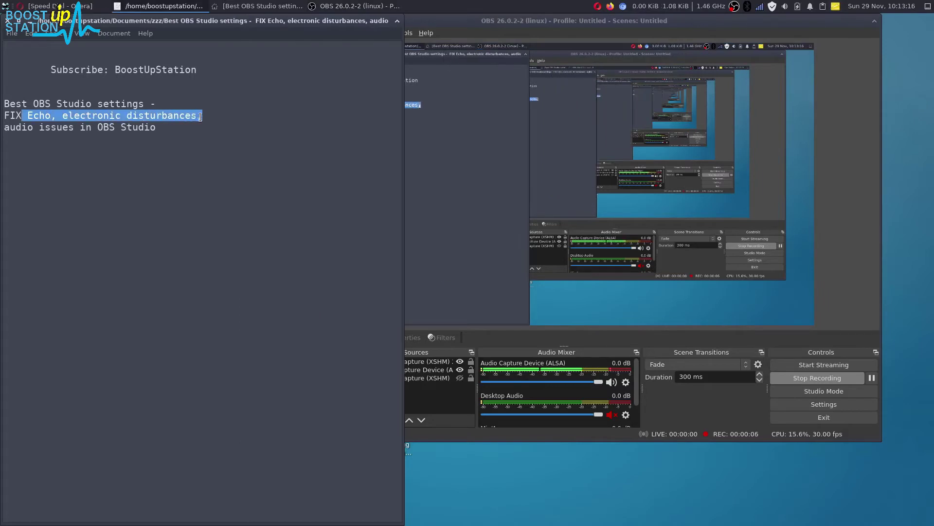
left_click(464, 324)
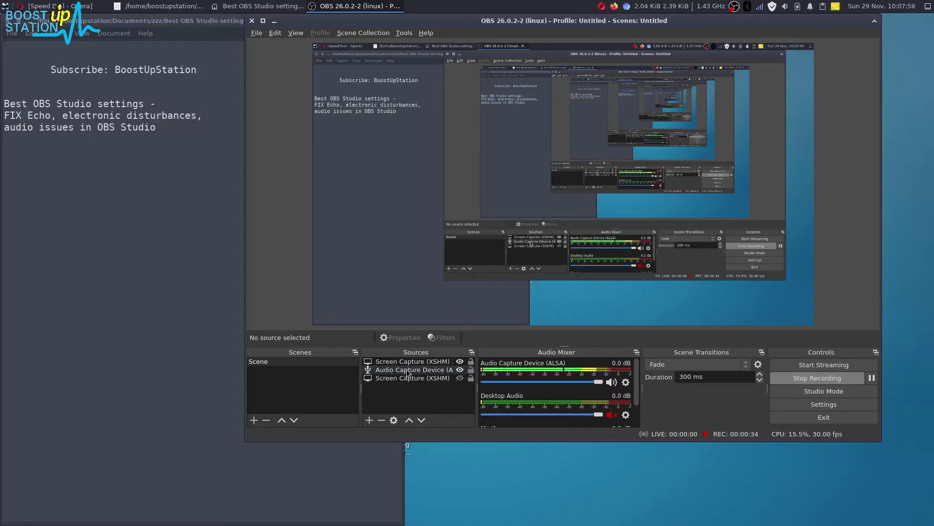
Select the Audio Capture Device (ALSA) source and review Desktop Audio and Mic/Aux in the mixer.
left_click(407, 371)
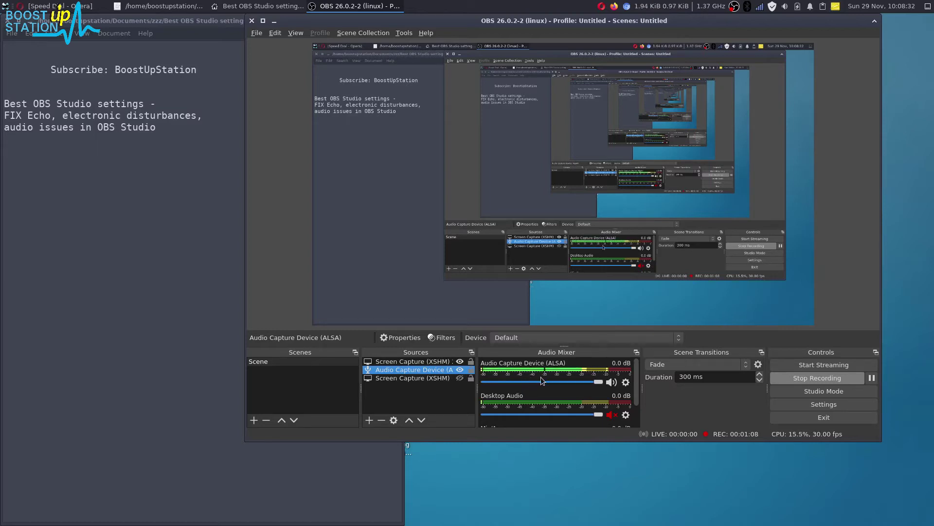
scroll(550, 382, "down", 1)
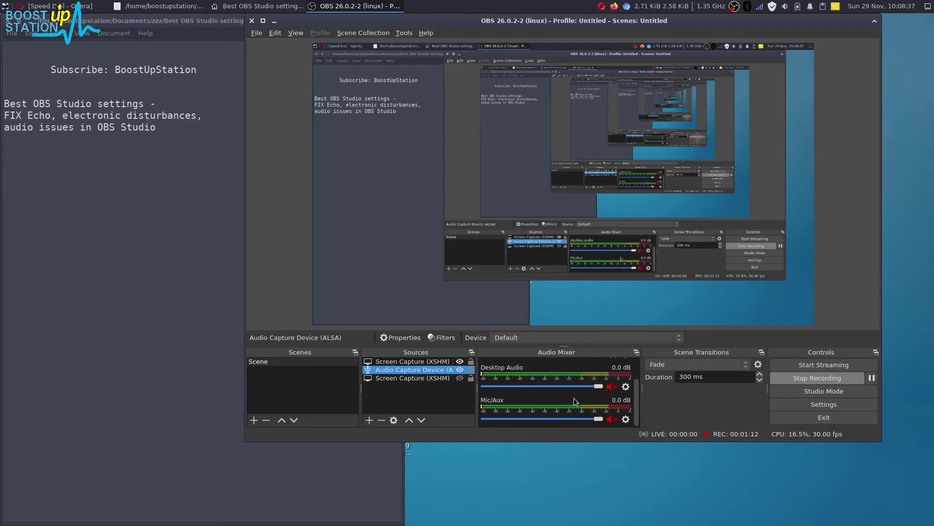
scroll(573, 398, "up", 1)
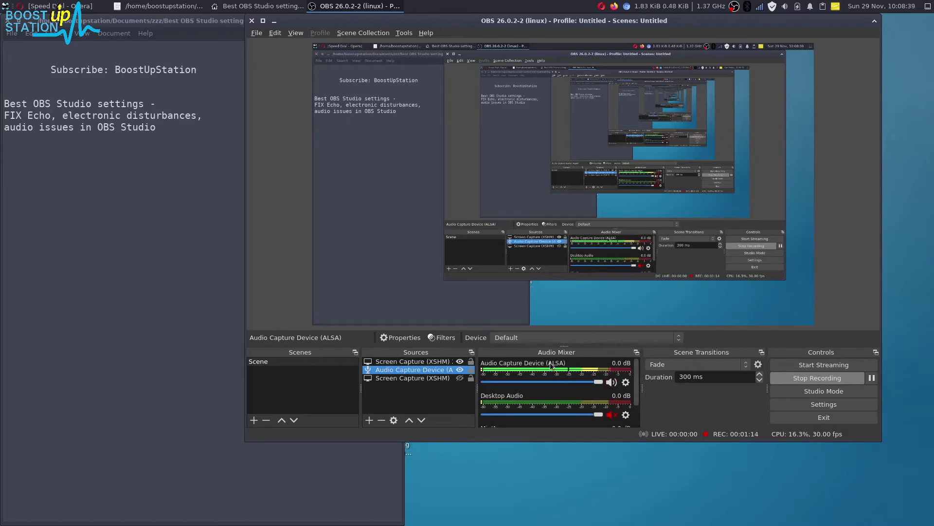
Open and dismiss the add-source list, then open the ALSA source's context menu.
left_click(369, 420)
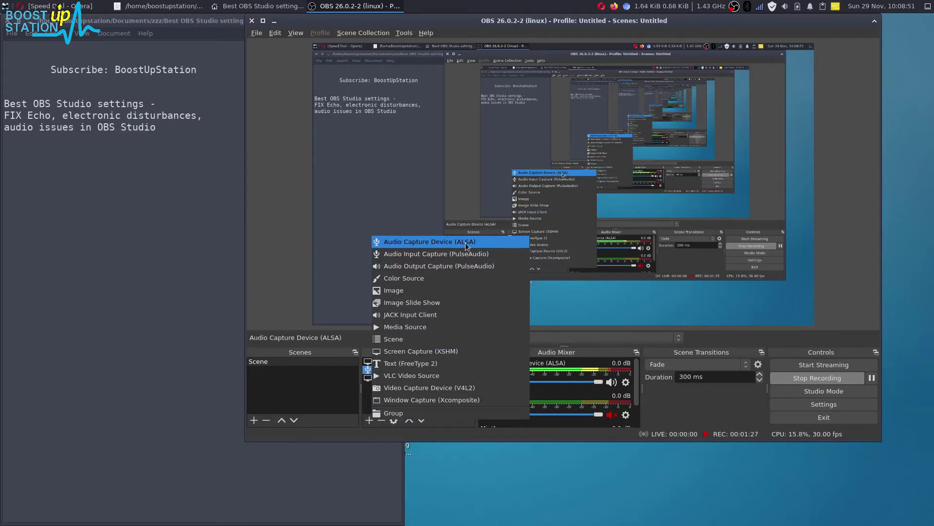
key("Escape")
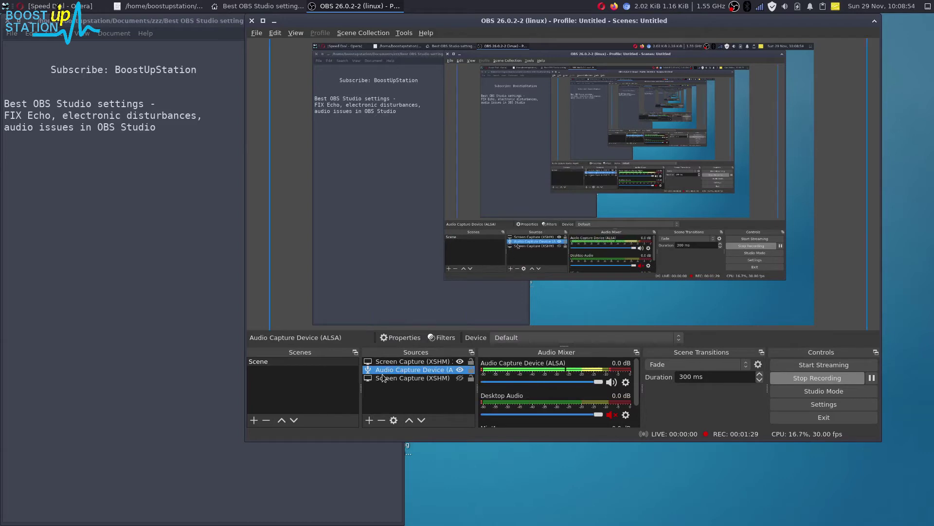
right_click(386, 371)
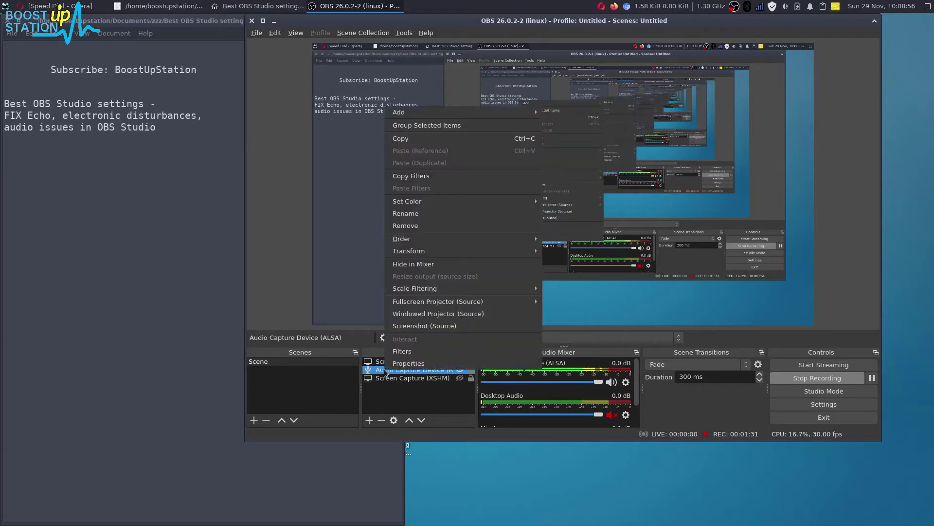
Open the ALSA source's filters, review Gain and Noise Gate, and keep Noise Suppression on RNNoise.
left_click(392, 355)
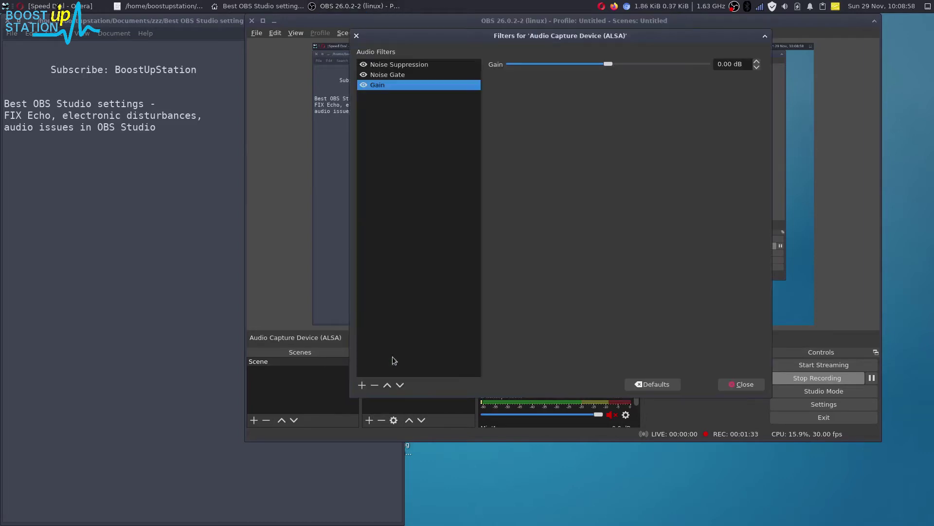
left_click(395, 64)
left_click(392, 84)
left_click(392, 76)
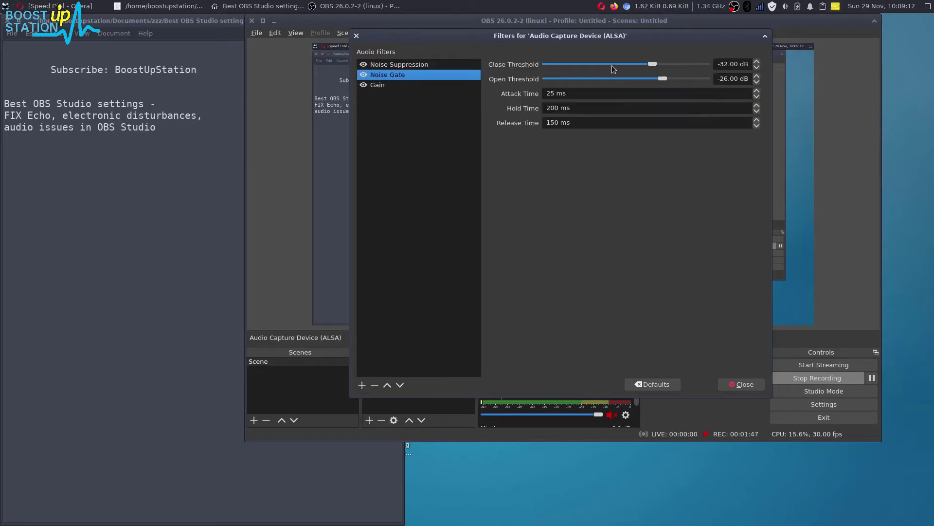
left_click(401, 65)
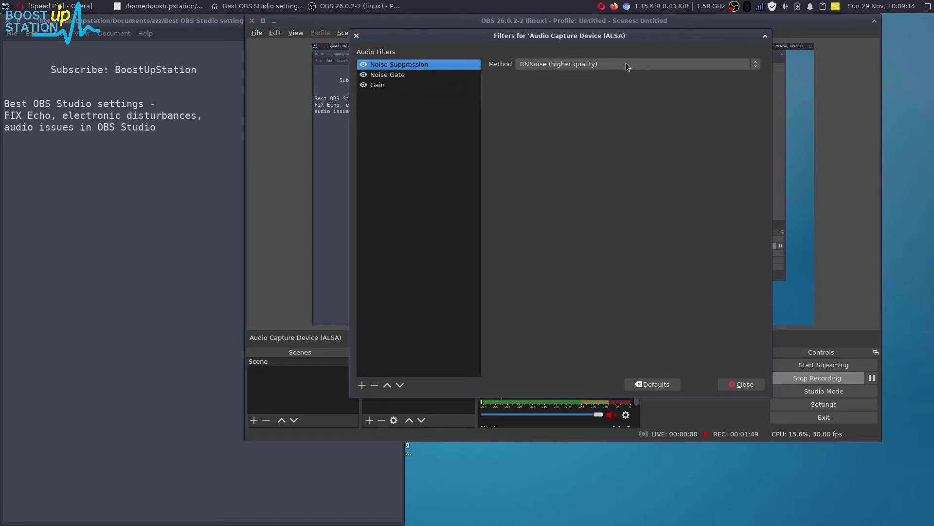
left_click(594, 69)
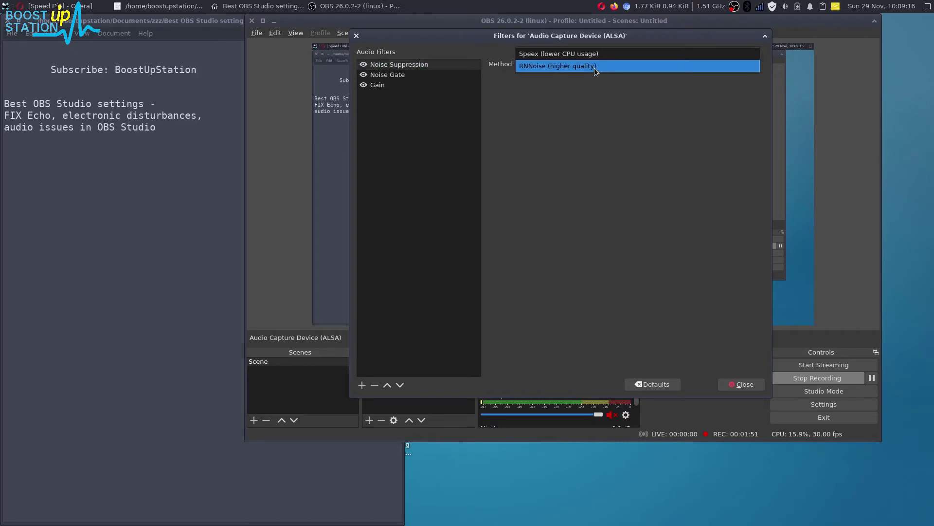
left_click(563, 104)
Dismiss the add-filter list without adding anything and close the Filters dialog.
left_click(358, 385)
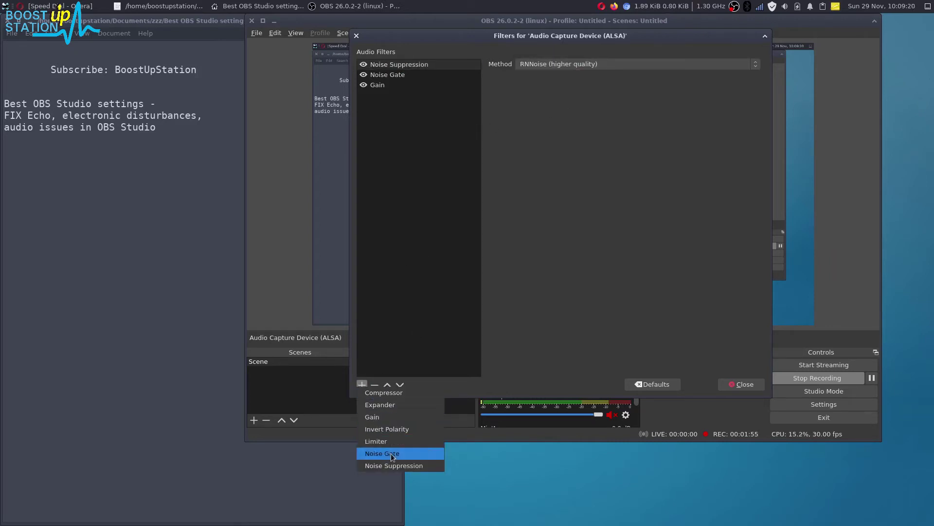
left_click(414, 322)
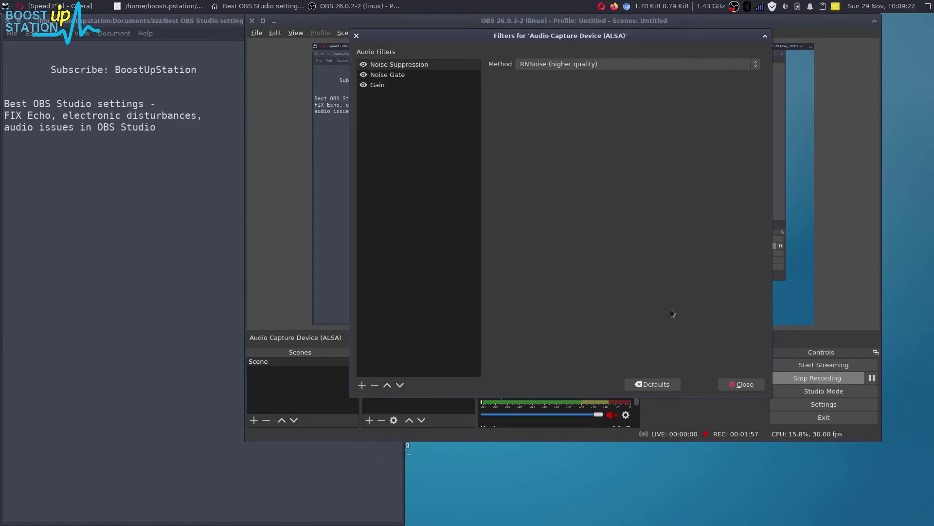
left_click(737, 384)
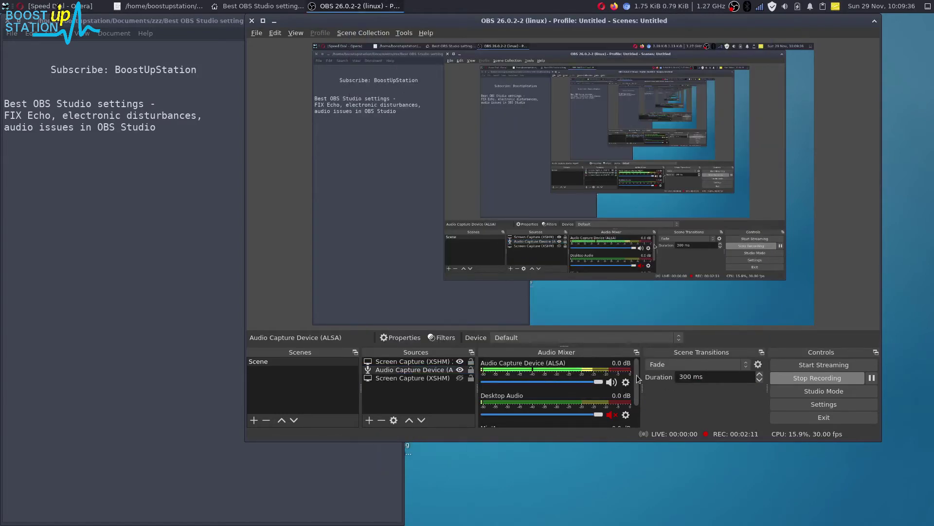
left_click(785, 7)
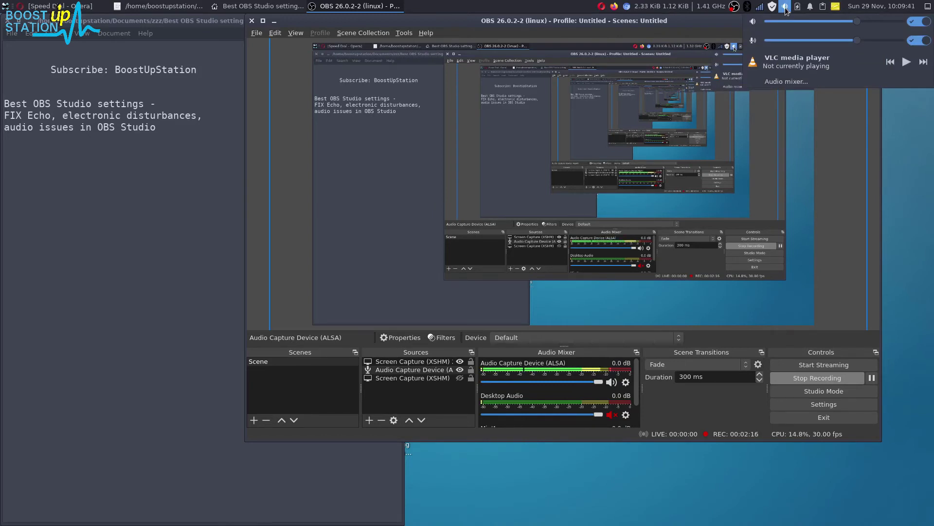
left_click(788, 82)
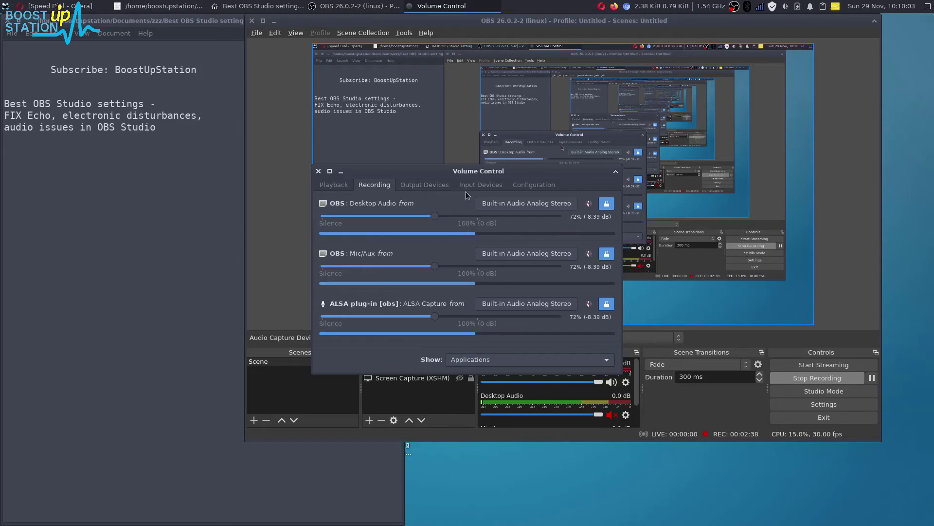
left_click(481, 185)
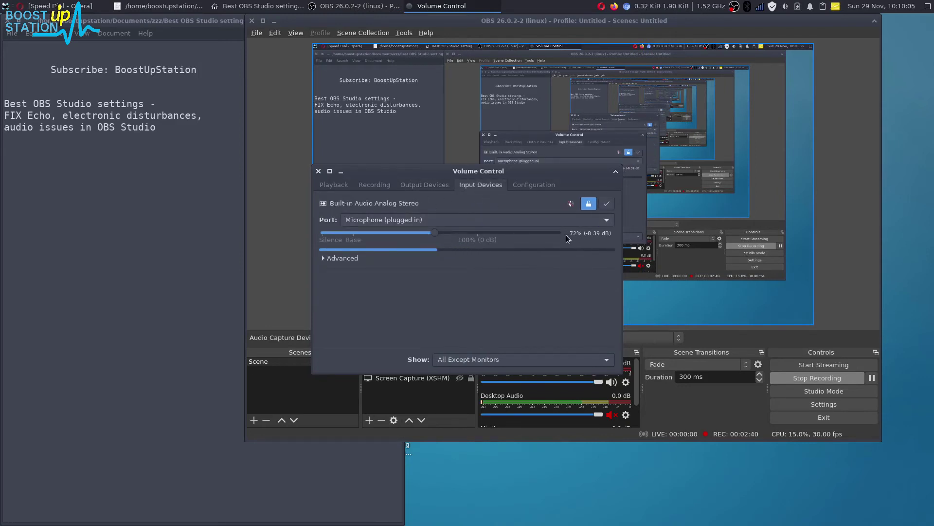
left_click(377, 187)
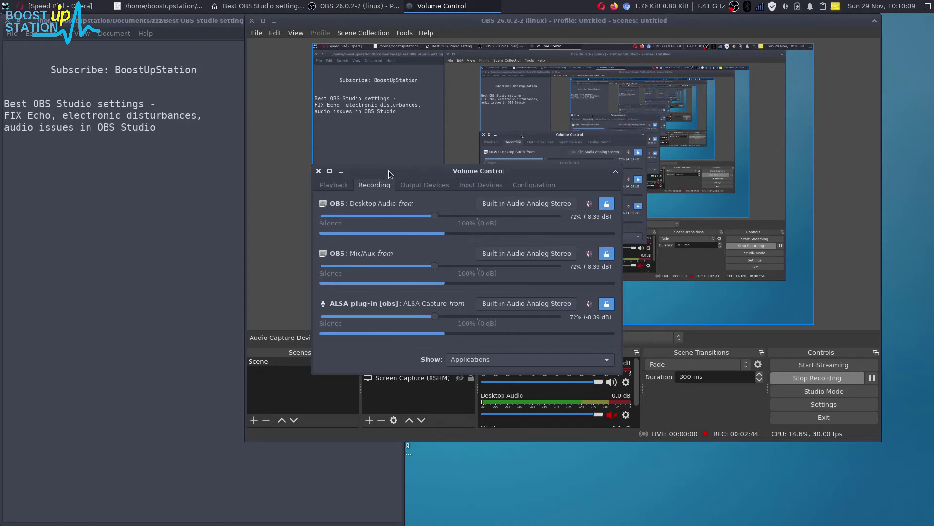
left_click_drag(358, 171, 359, 171)
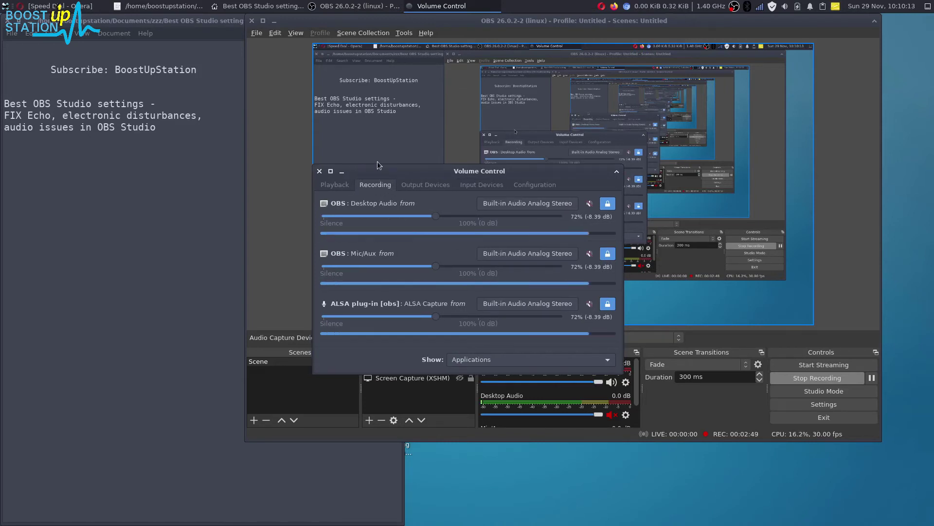
left_click(459, 185)
left_click(384, 190)
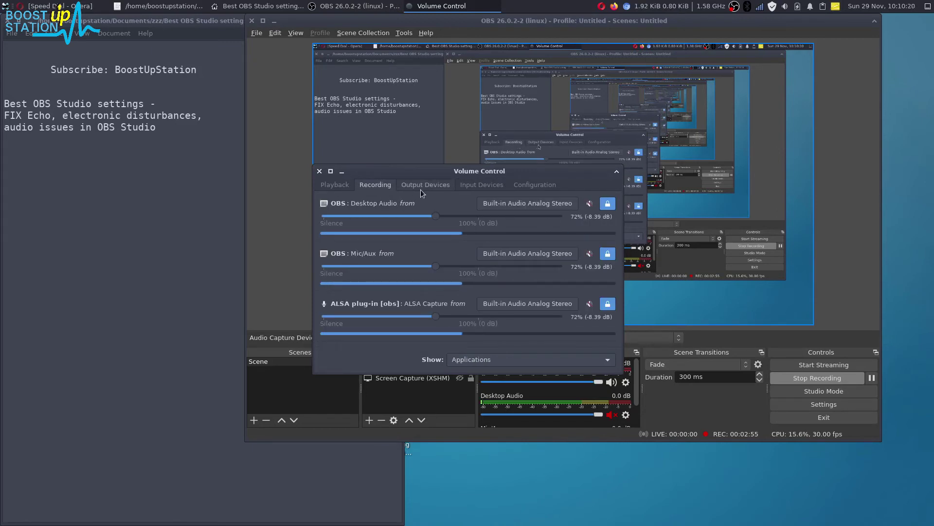
left_click(319, 171)
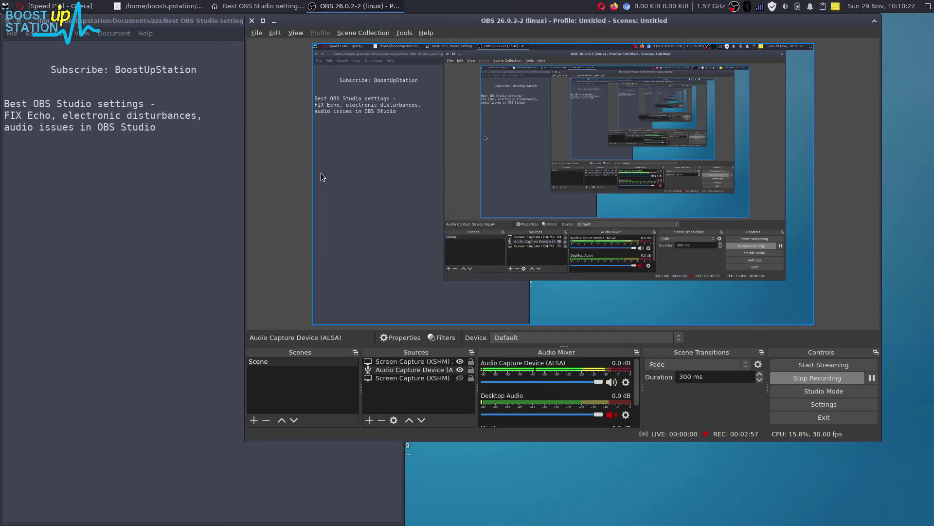
left_click(264, 222)
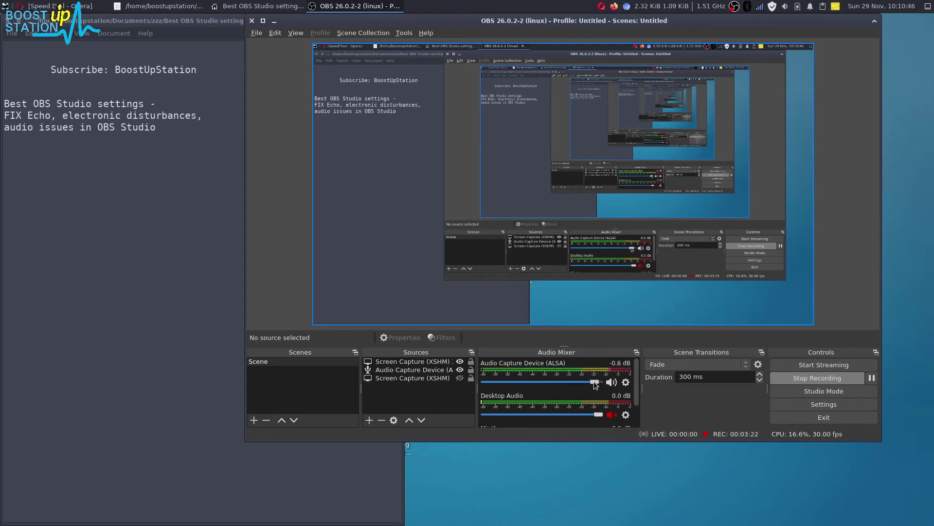
left_click_drag(598, 382, 583, 385)
left_click_drag(582, 385, 617, 366)
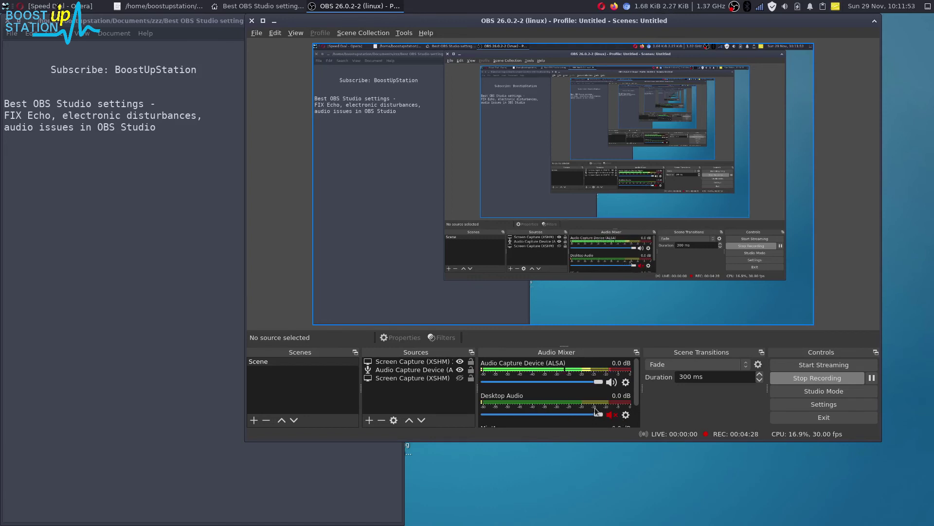
left_click(626, 415)
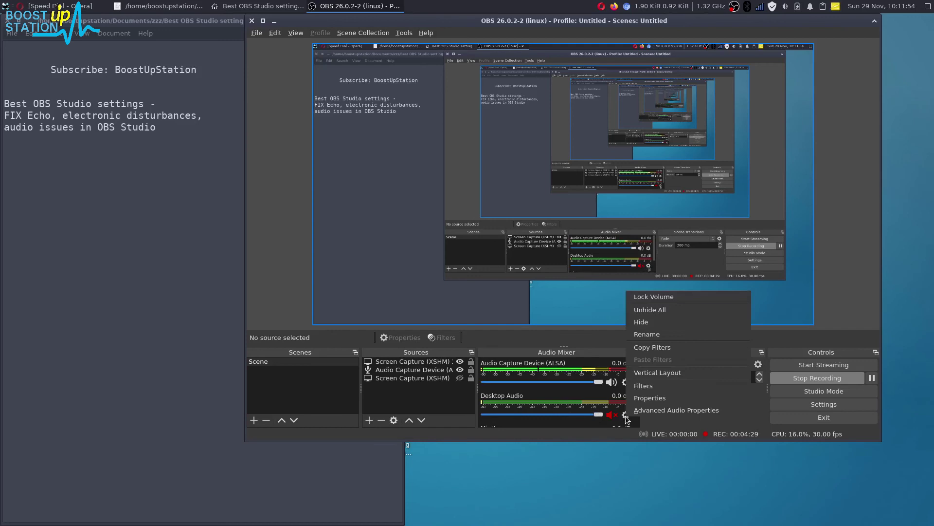
left_click(644, 386)
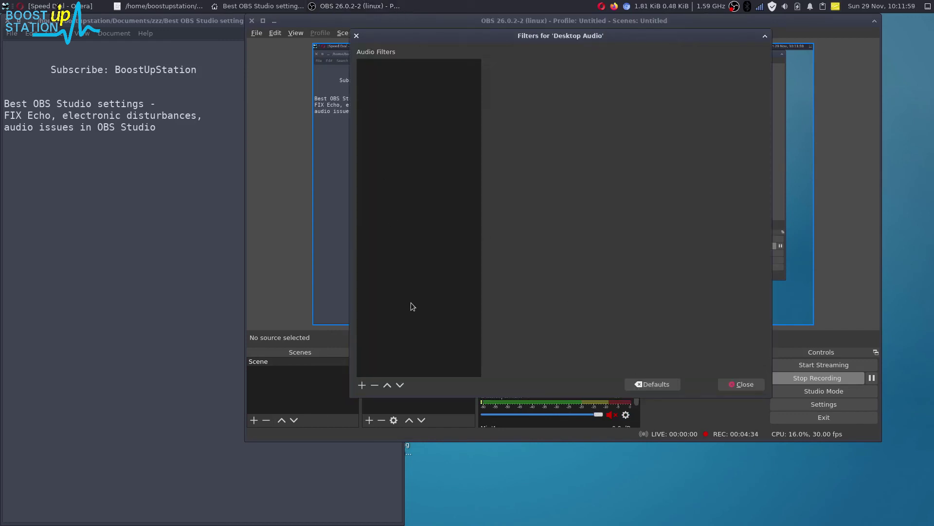
left_click(741, 384)
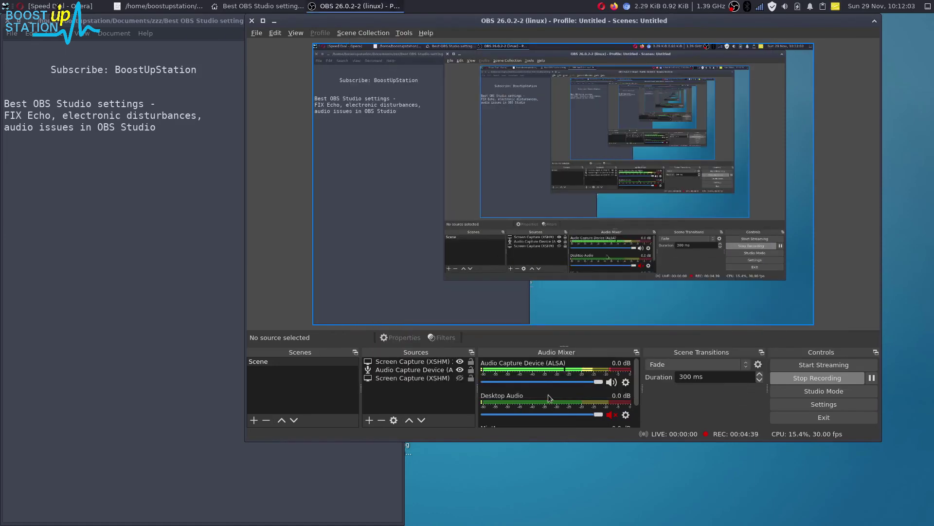
Select the 'Subscribe: BoostUpStation' line in the text editor notes.
left_click_drag(51, 69, 201, 67)
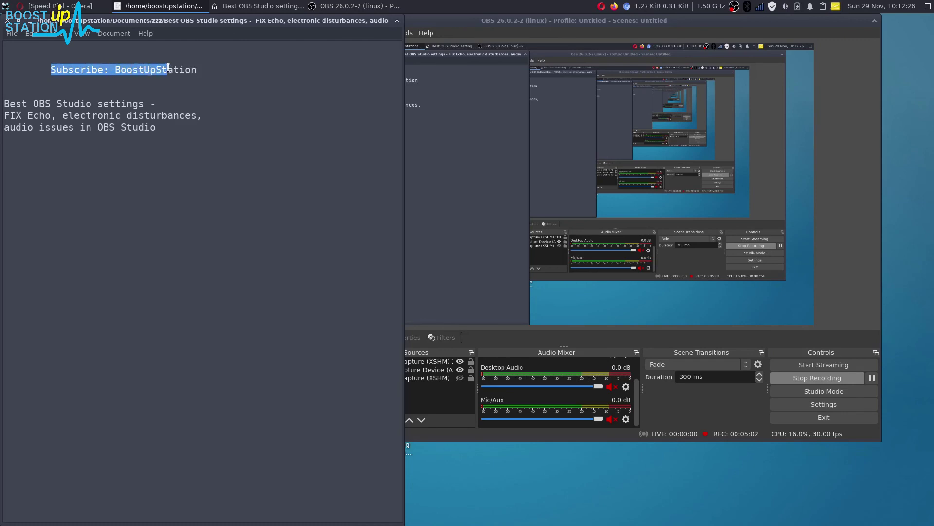